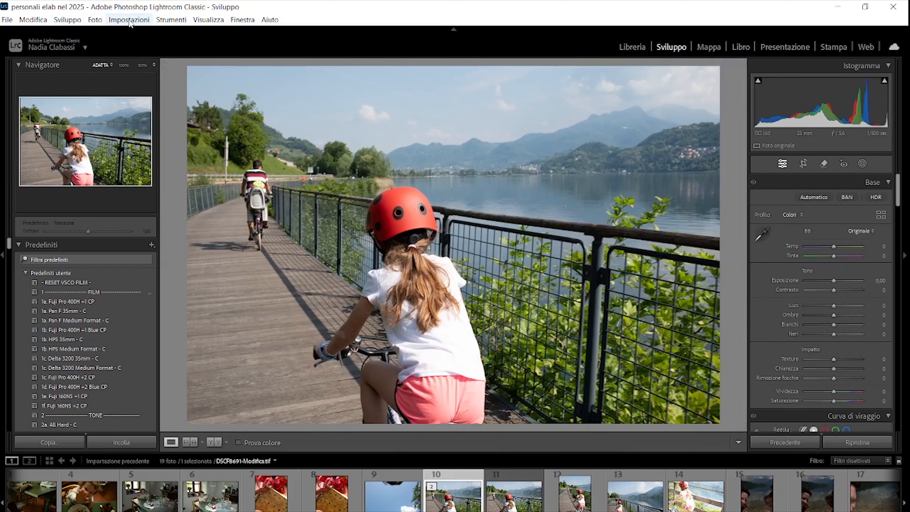
# Send the photo from Lightroom to DehancerLightroom.exe for editing, choosing the original file
pyautogui.click(95, 20)
pyautogui.moveTo(190, 77)
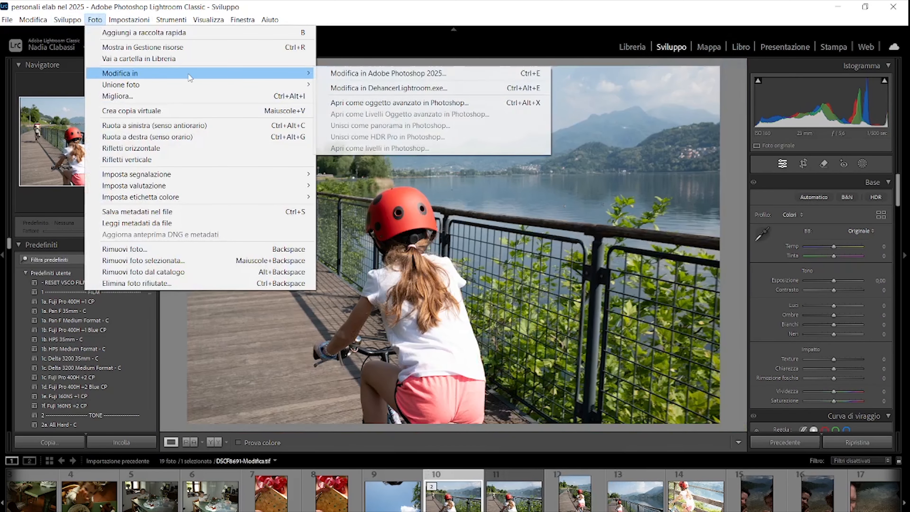
pyautogui.click(357, 90)
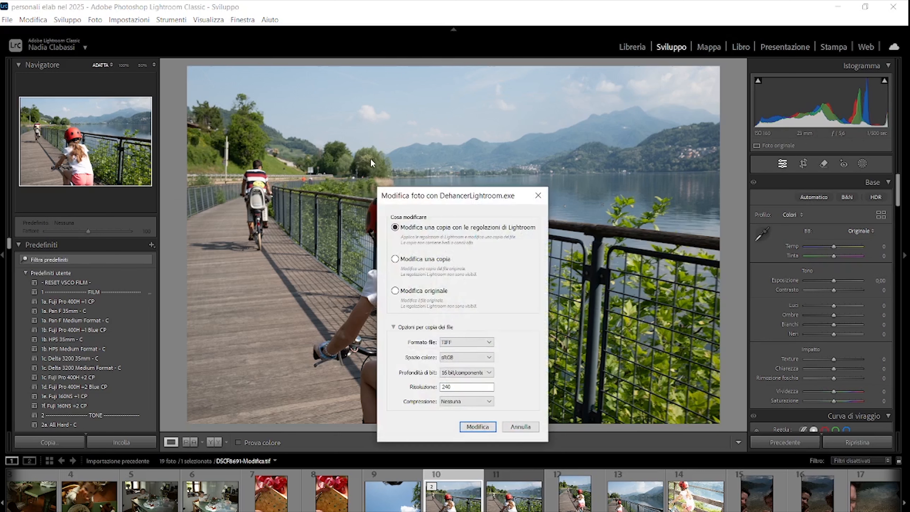
pyautogui.click(424, 296)
pyautogui.click(477, 427)
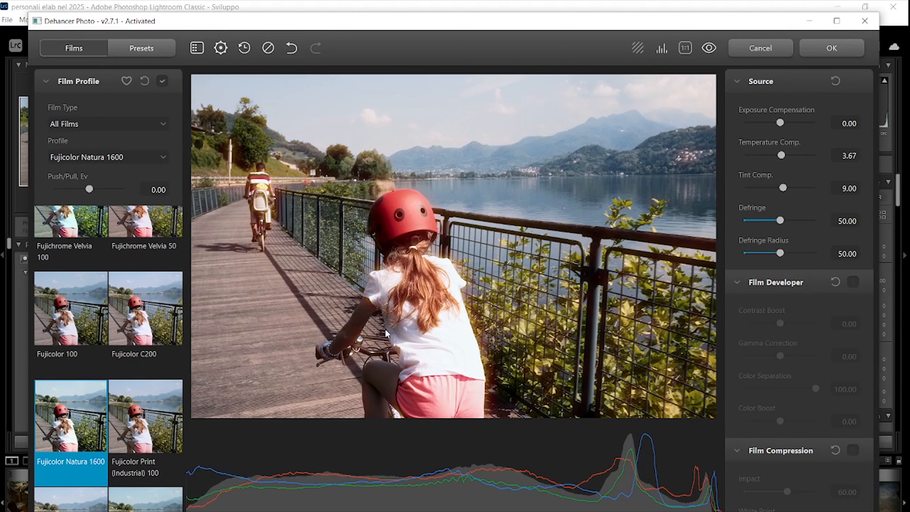
# Browse the film profiles, trying Fujicolor C200 and then applying Fujichrome Provia 100F
pyautogui.click(136, 314)
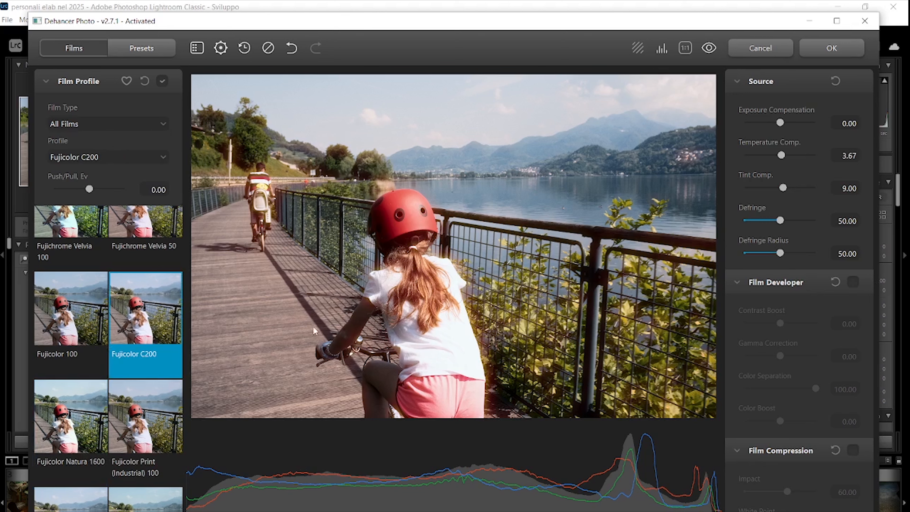
pyautogui.scroll(5, 163, 354)
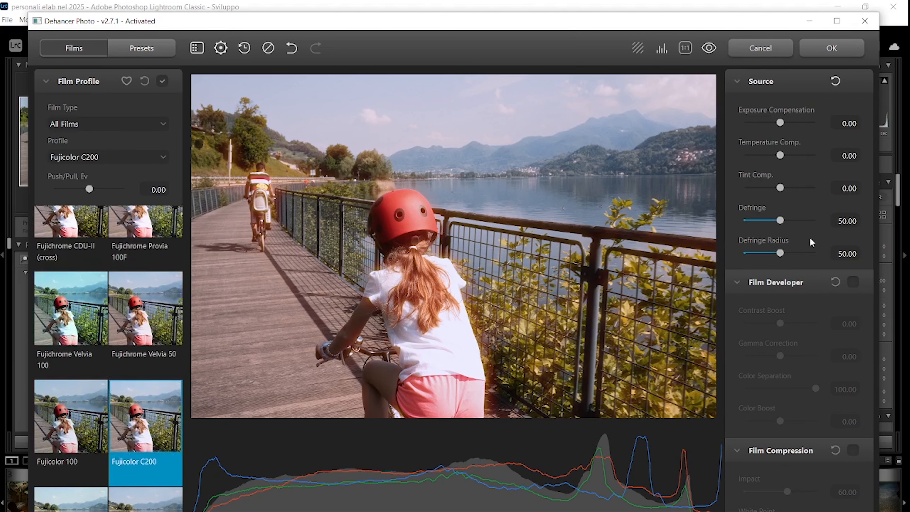
pyautogui.scroll(-5, 792, 323)
pyautogui.scroll(-3, 790, 332)
pyautogui.scroll(8, 768, 325)
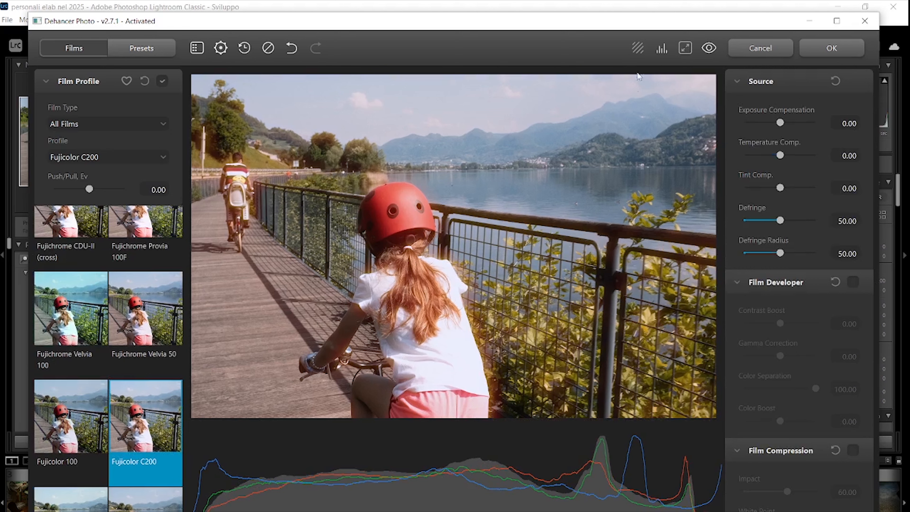
pyautogui.scroll(-1, 247, 310)
pyautogui.scroll(1, 248, 313)
pyautogui.scroll(-3, 248, 318)
pyautogui.scroll(2, 125, 357)
pyautogui.click(145, 274)
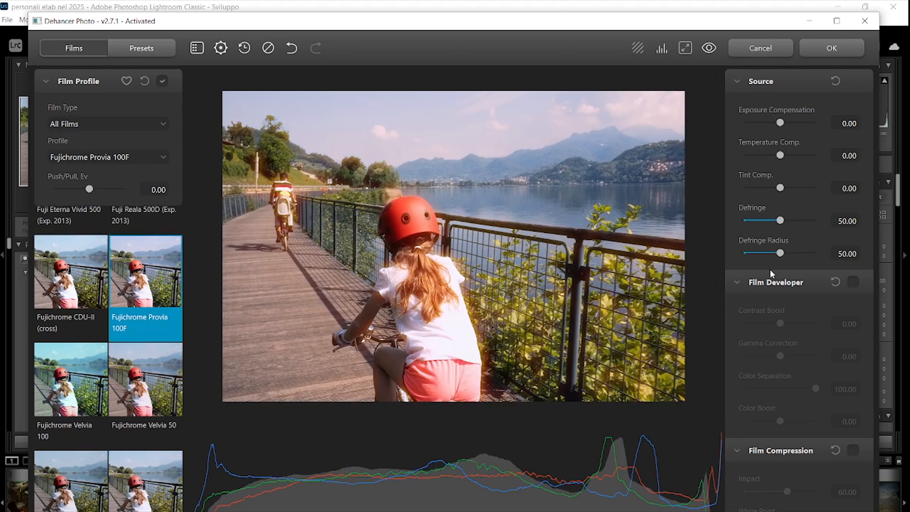
# Reset the Halation tool's settings to their defaults
pyautogui.scroll(-8, 802, 201)
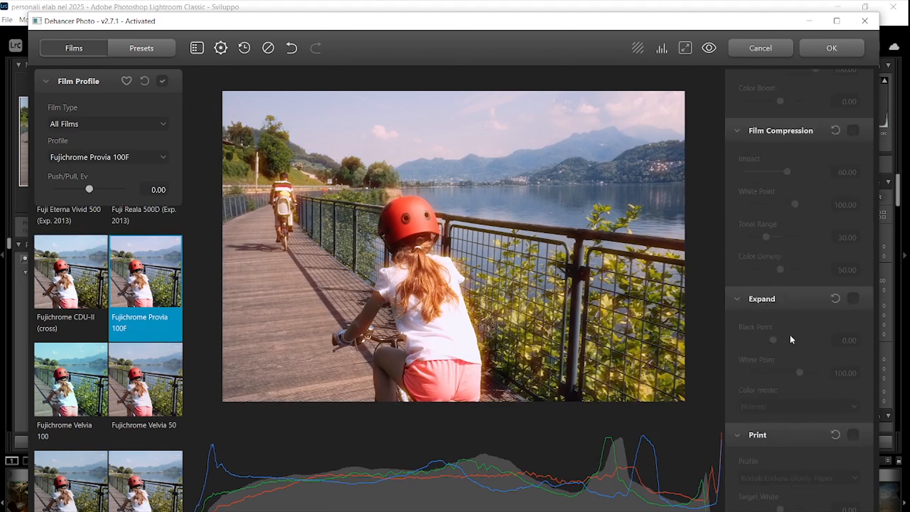
pyautogui.scroll(-10, 790, 341)
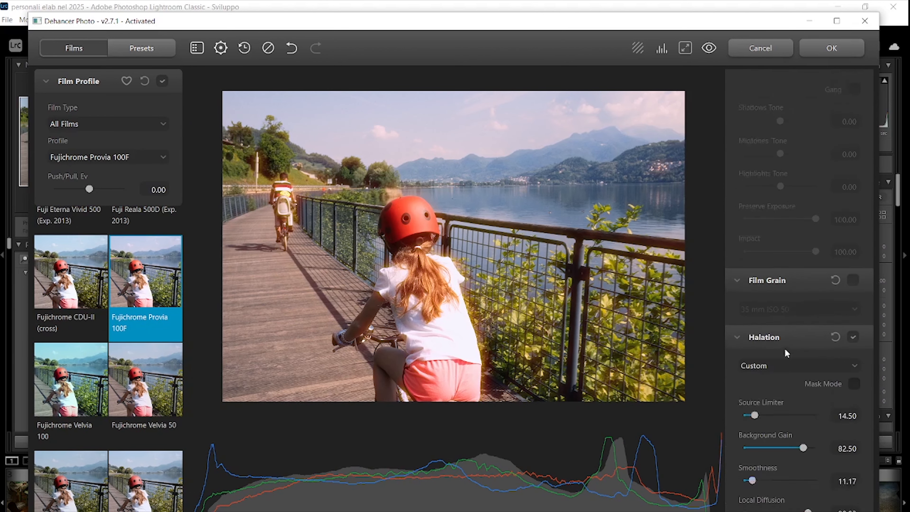
pyautogui.scroll(-2, 785, 348)
pyautogui.click(834, 267)
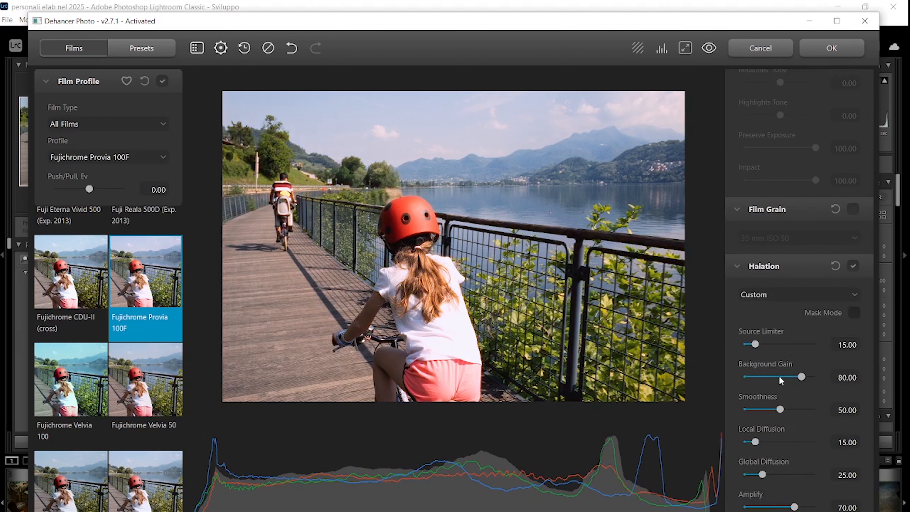
pyautogui.scroll(-8, 780, 376)
pyautogui.scroll(-13, 783, 392)
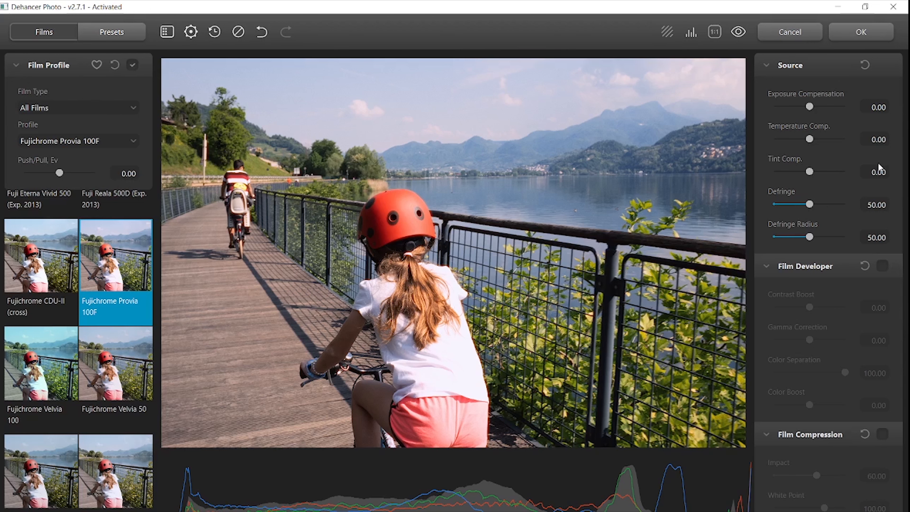
# Browse the film list and apply the AGFA Chrome RSX II 200 (Exp. 2006) profile
pyautogui.scroll(-10, 845, 281)
pyautogui.scroll(9, 843, 281)
pyautogui.scroll(-4, 831, 282)
pyautogui.scroll(1, 834, 258)
pyautogui.scroll(-1, 835, 236)
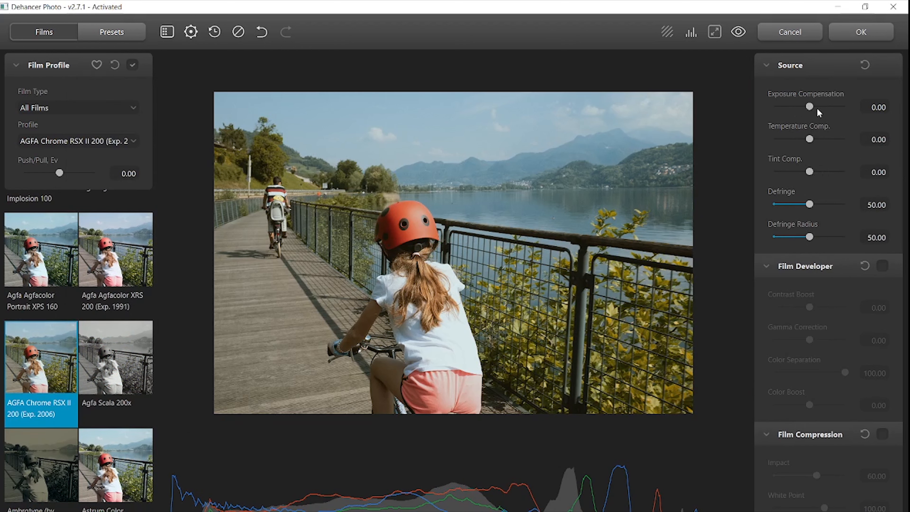
# Lower the Source Exposure Compensation to -0.05
pyautogui.moveTo(810, 106)
pyautogui.mouseDown()
pyautogui.moveTo(805, 115)
pyautogui.moveTo(810, 109)
pyautogui.mouseUp()
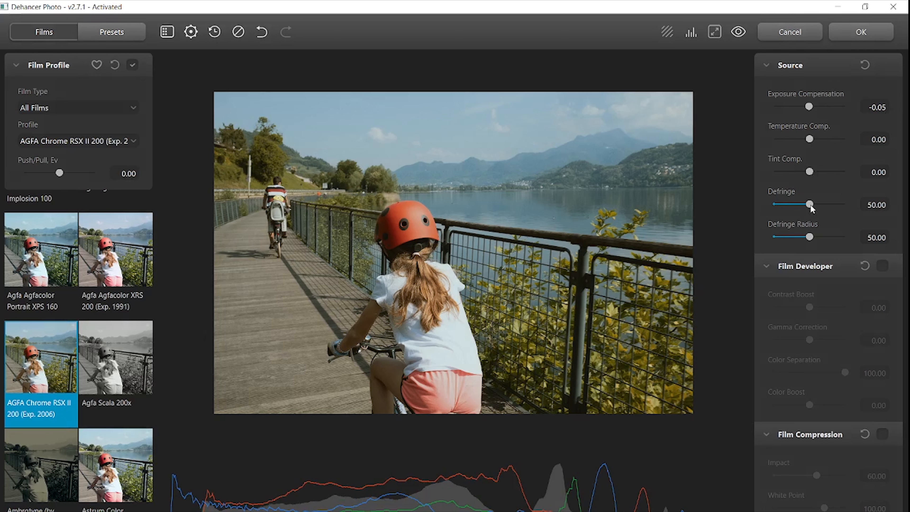
pyautogui.scroll(-1, 791, 268)
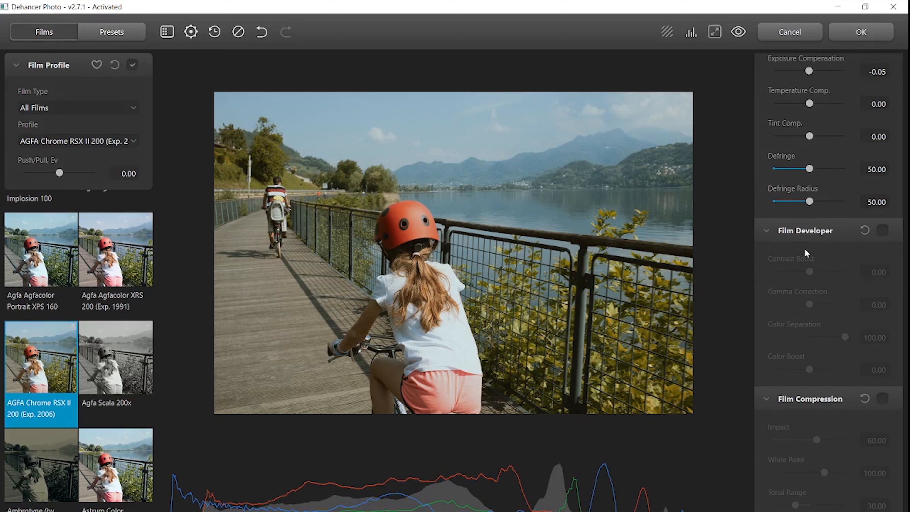
pyautogui.scroll(-1, 805, 253)
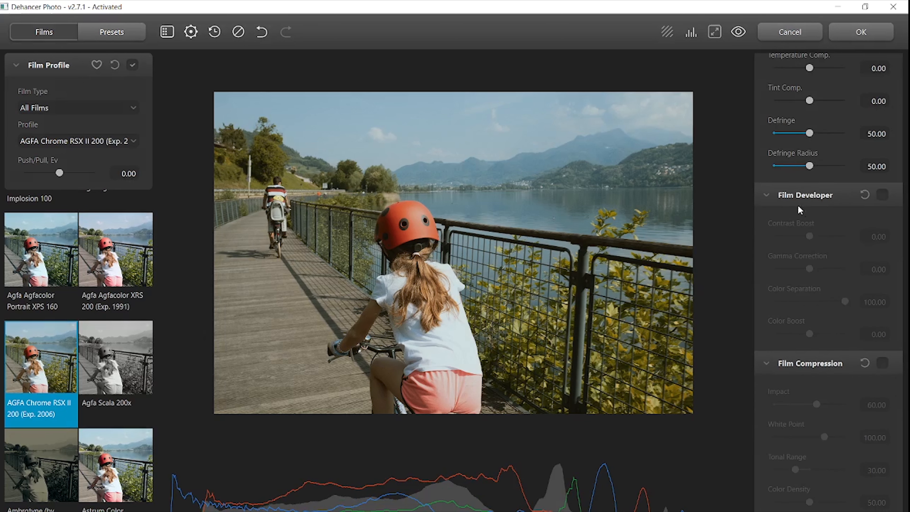
# Try enabling Film Developer with Contrast Boost 22.33 and Gamma Correction -3.50, then switch it off
pyautogui.click(882, 196)
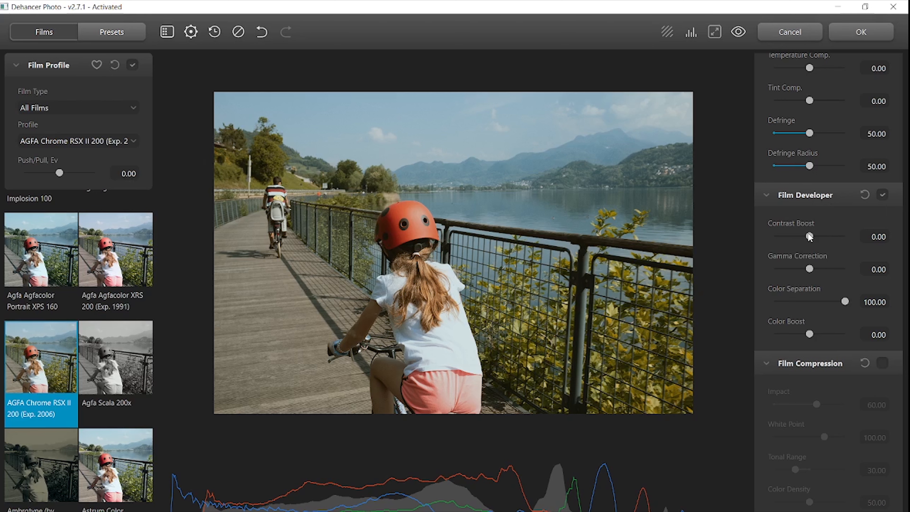
pyautogui.moveTo(809, 237); pyautogui.dragTo(814, 238)
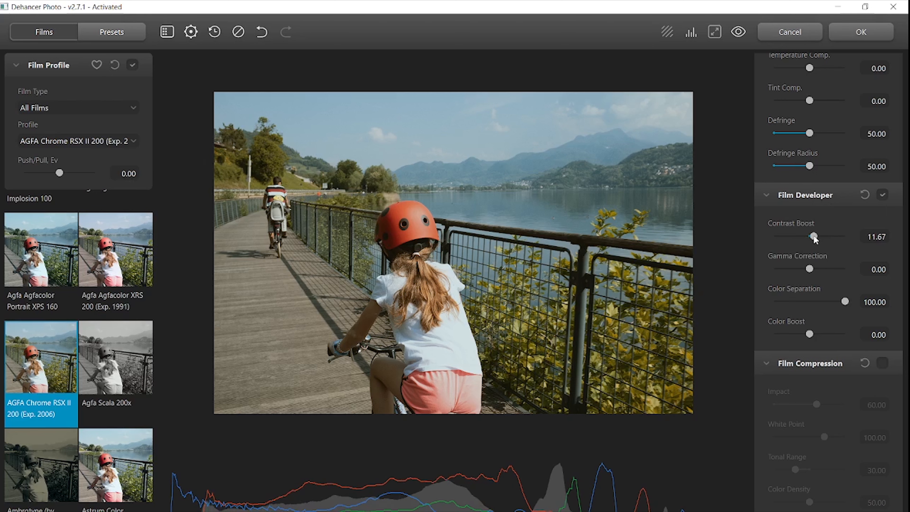
pyautogui.moveTo(815, 239); pyautogui.dragTo(817, 239)
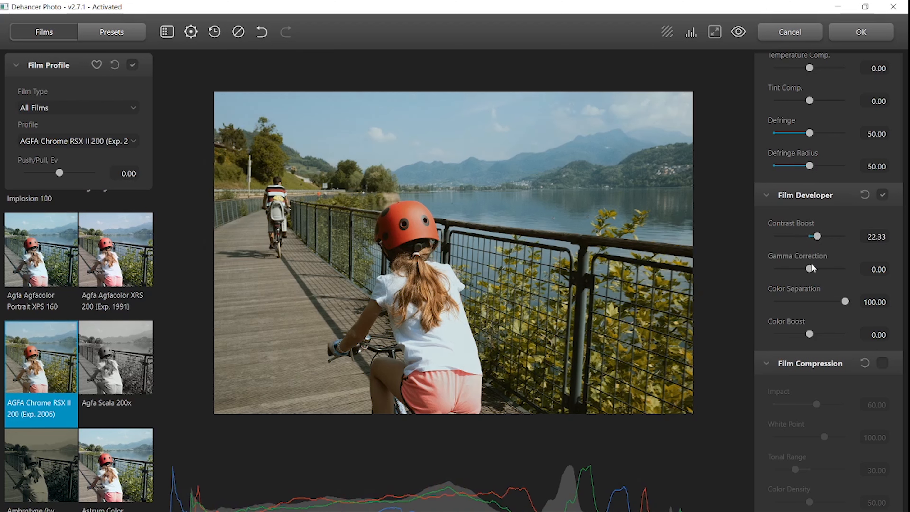
pyautogui.moveTo(810, 270); pyautogui.dragTo(807, 272)
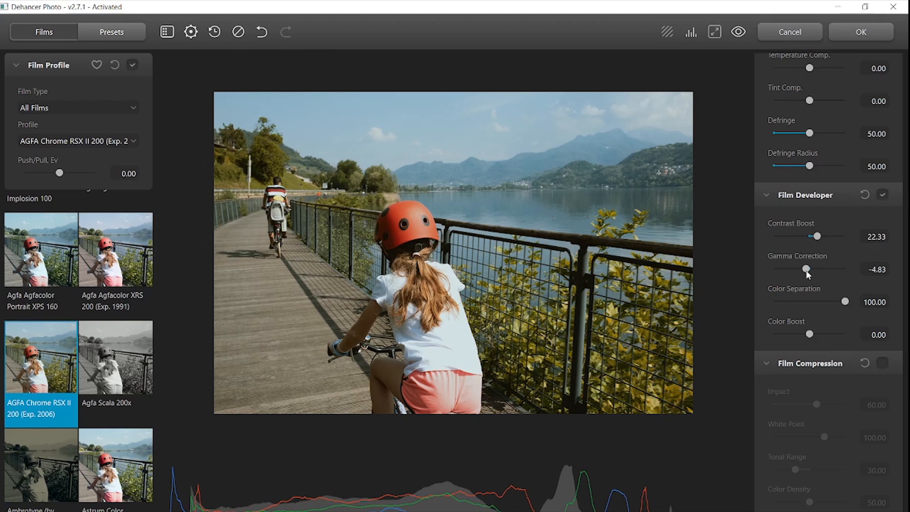
pyautogui.click(807, 272)
pyautogui.moveTo(845, 302)
pyautogui.mouseDown()
pyautogui.moveTo(779, 308)
pyautogui.moveTo(852, 307)
pyautogui.mouseUp()
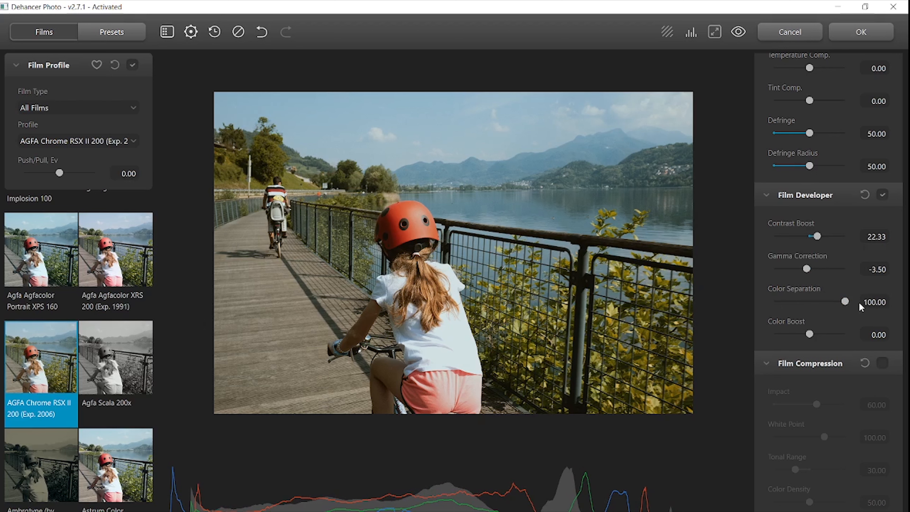
pyautogui.click(883, 195)
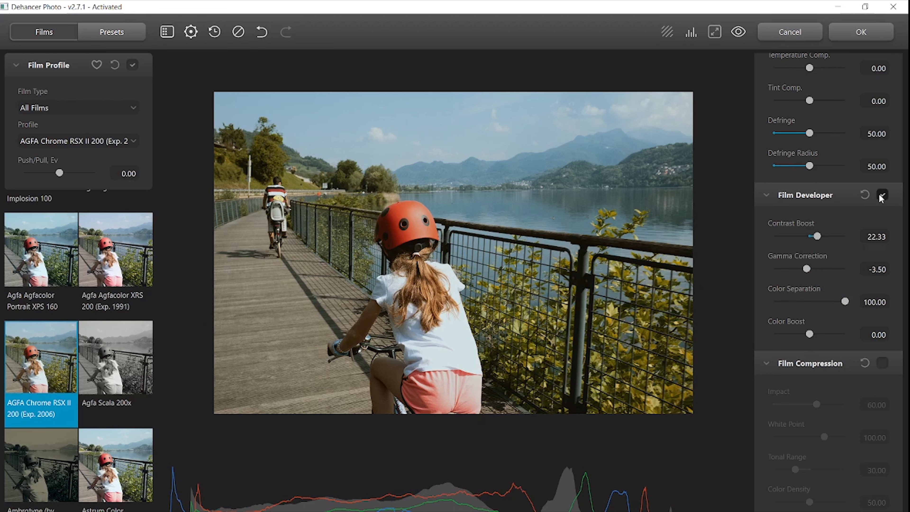
# Preview the Film Compression tool by switching it on and off
pyautogui.click(883, 363)
pyautogui.scroll(-2, 807, 358)
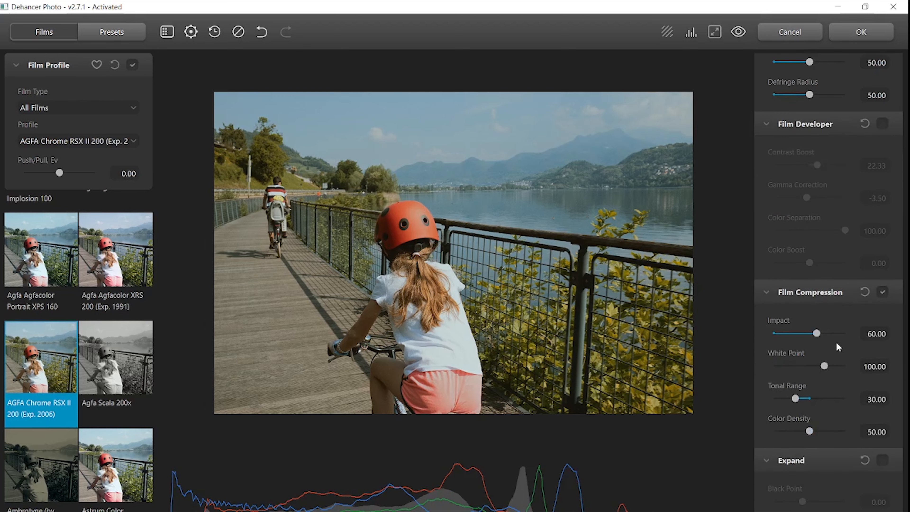
pyautogui.click(883, 291)
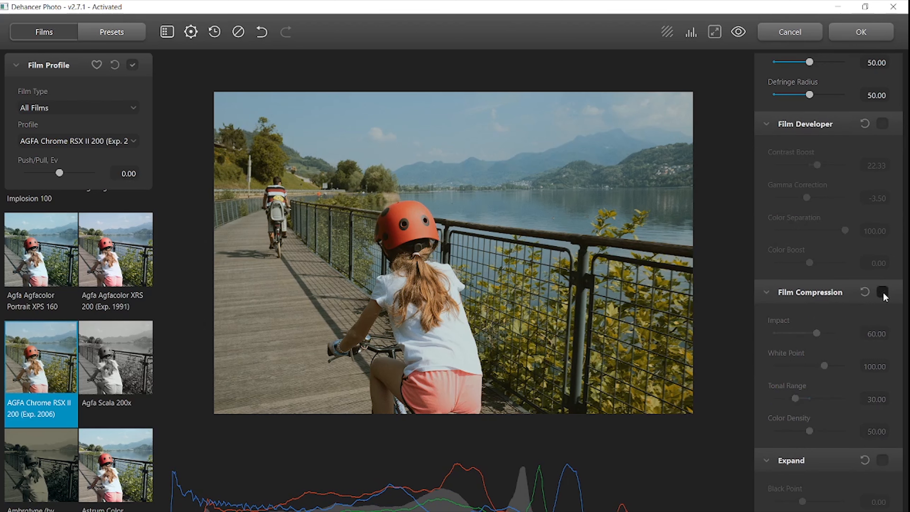
# Preview the Film Grain tool at 16 mm ISO 50 by switching it on and off
pyautogui.scroll(-2, 824, 384)
pyautogui.scroll(-11, 824, 401)
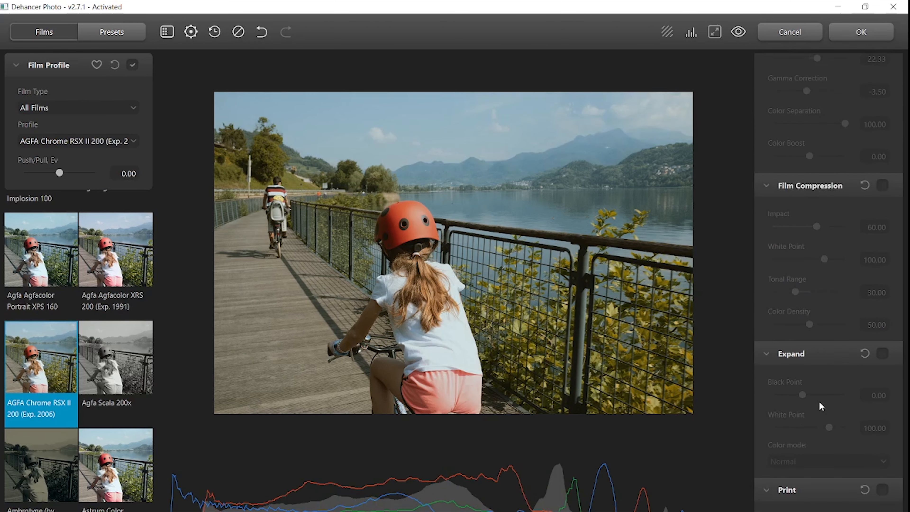
pyautogui.scroll(-11, 805, 402)
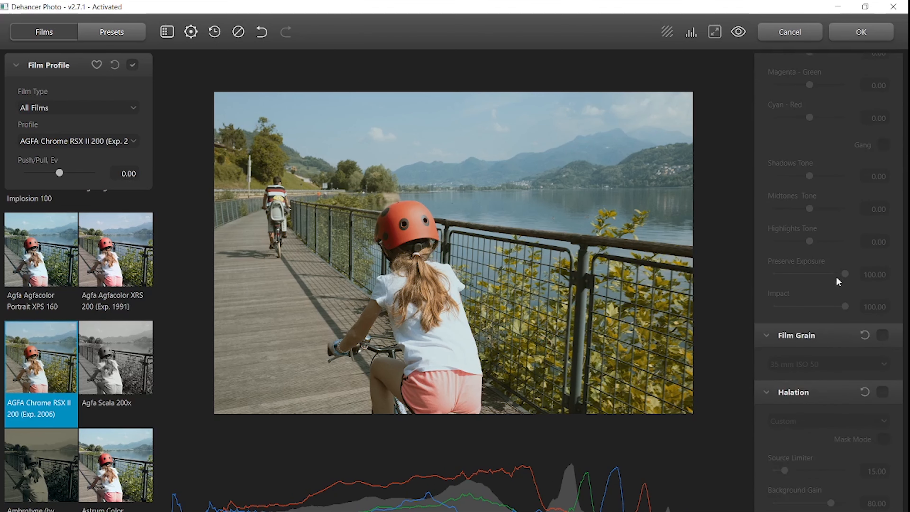
pyautogui.click(882, 336)
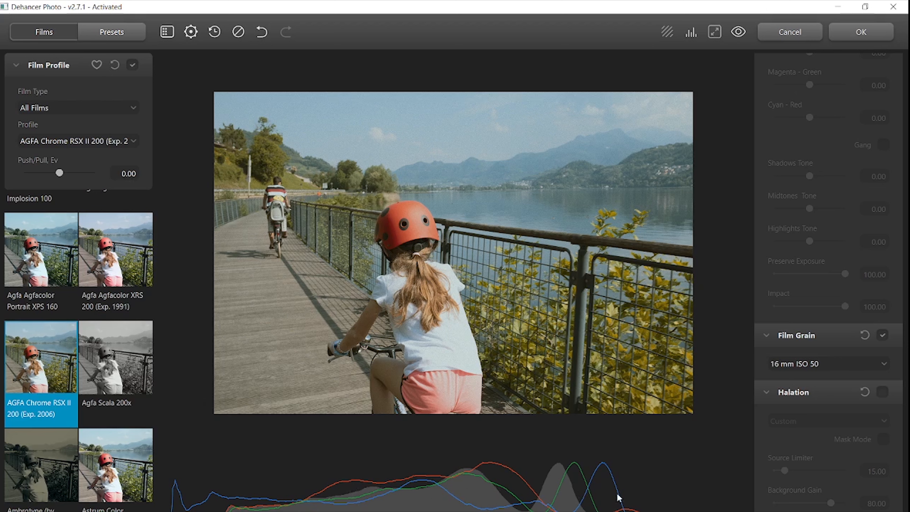
pyautogui.click(882, 337)
# Enable the Halation and Bloom tools
pyautogui.scroll(-3, 831, 425)
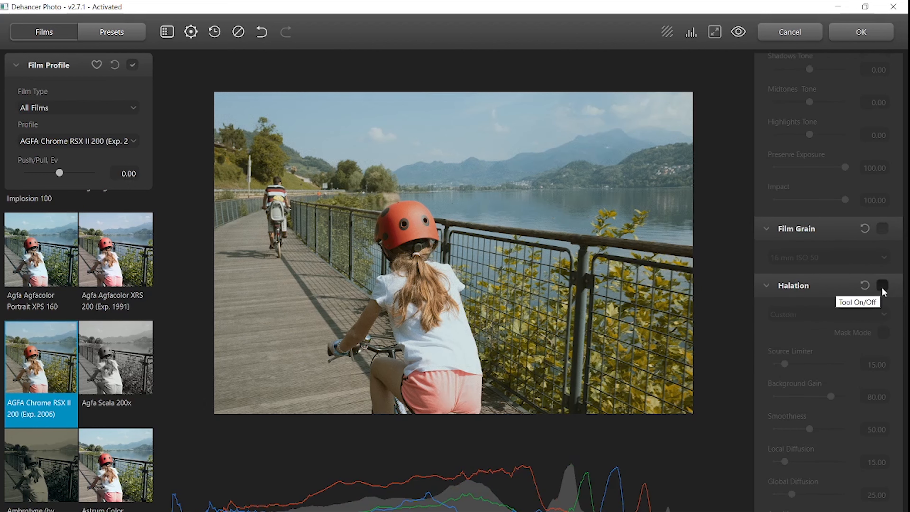
pyautogui.click(882, 286)
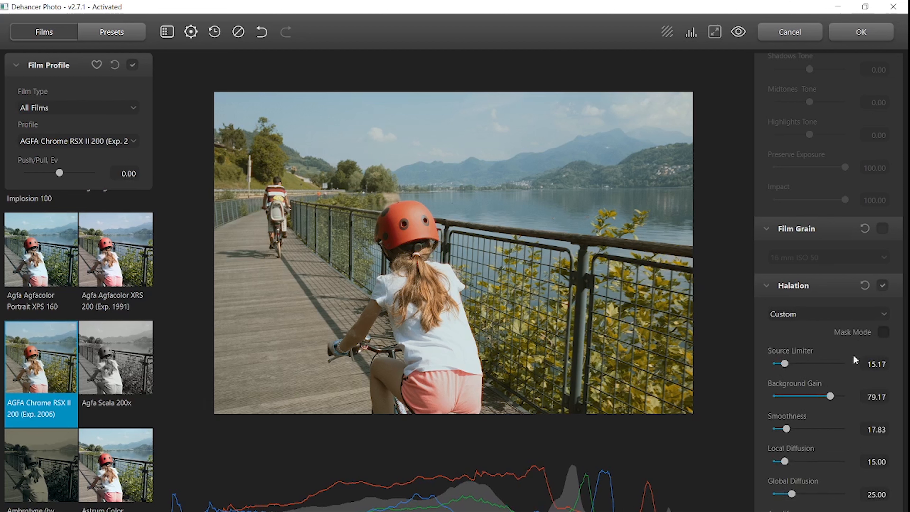
pyautogui.scroll(-1, 845, 362)
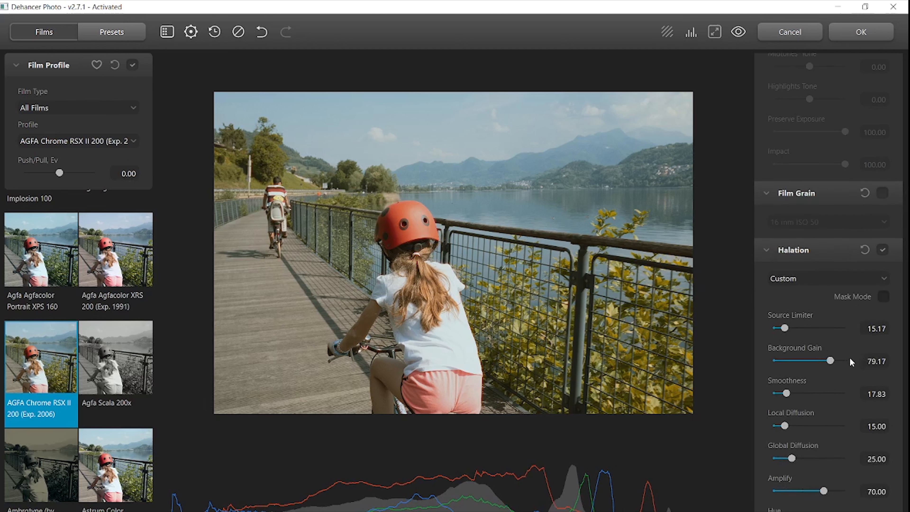
pyautogui.scroll(-9, 853, 388)
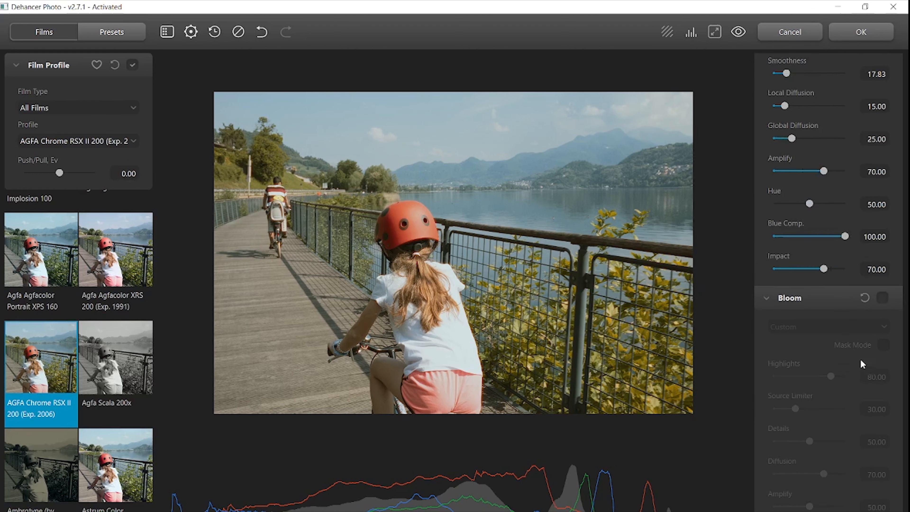
pyautogui.click(882, 298)
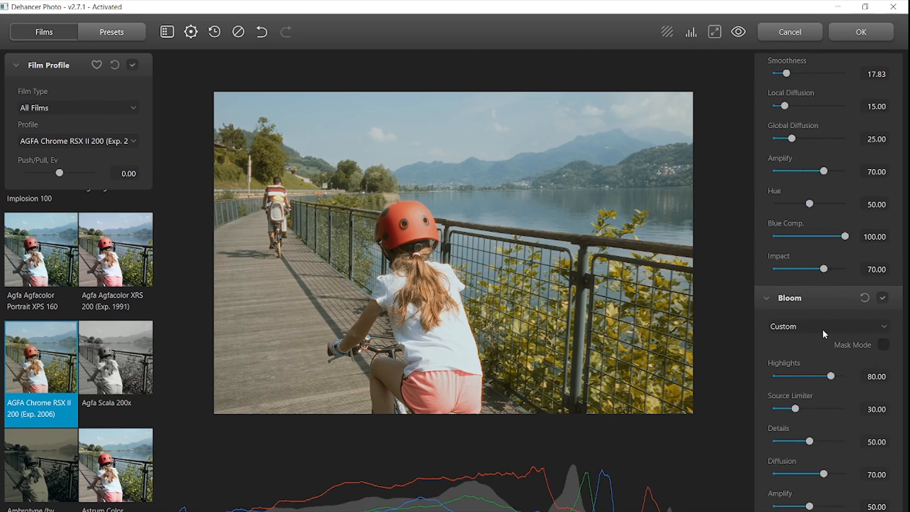
# Set Bloom Highlights to 54.50, Source Limiter to 55.17 and Diffusion to 28.50
pyautogui.click(797, 377)
pyautogui.moveTo(816, 376); pyautogui.dragTo(836, 376)
pyautogui.click(784, 375)
pyautogui.moveTo(796, 409); pyautogui.dragTo(813, 409)
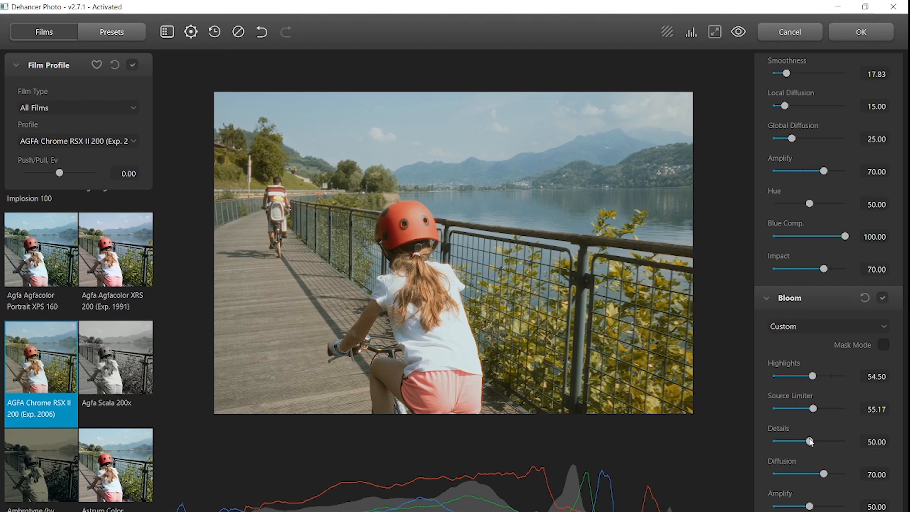
pyautogui.scroll(-2, 831, 478)
pyautogui.moveTo(824, 404); pyautogui.dragTo(795, 406)
pyautogui.scroll(-1, 817, 462)
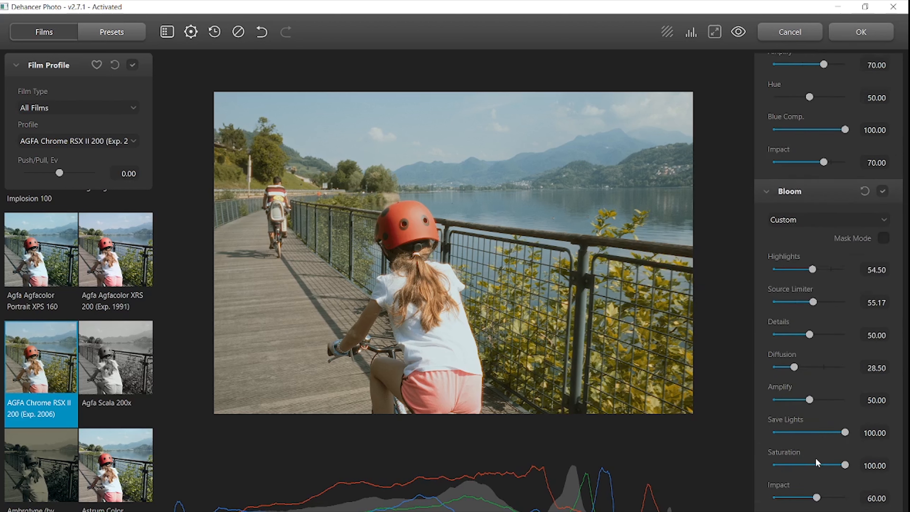
pyautogui.scroll(-5, 817, 462)
pyautogui.scroll(-1, 834, 383)
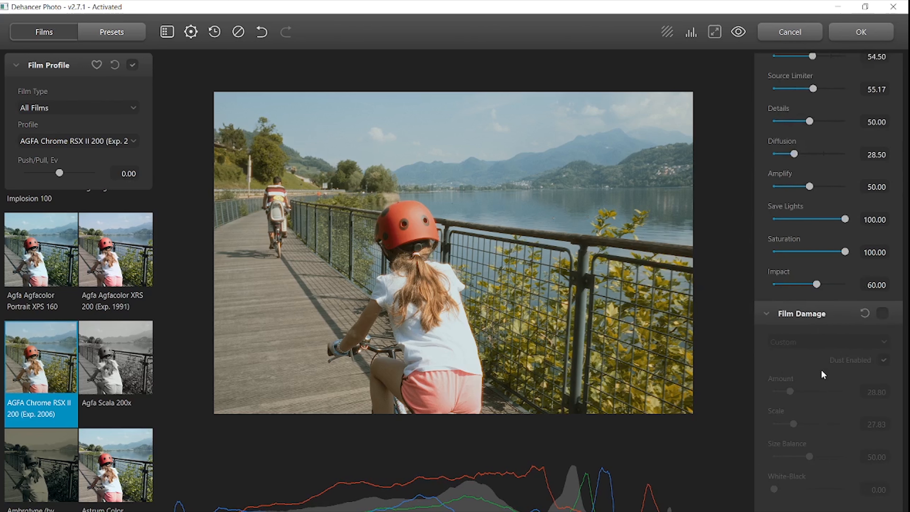
pyautogui.scroll(-8, 822, 392)
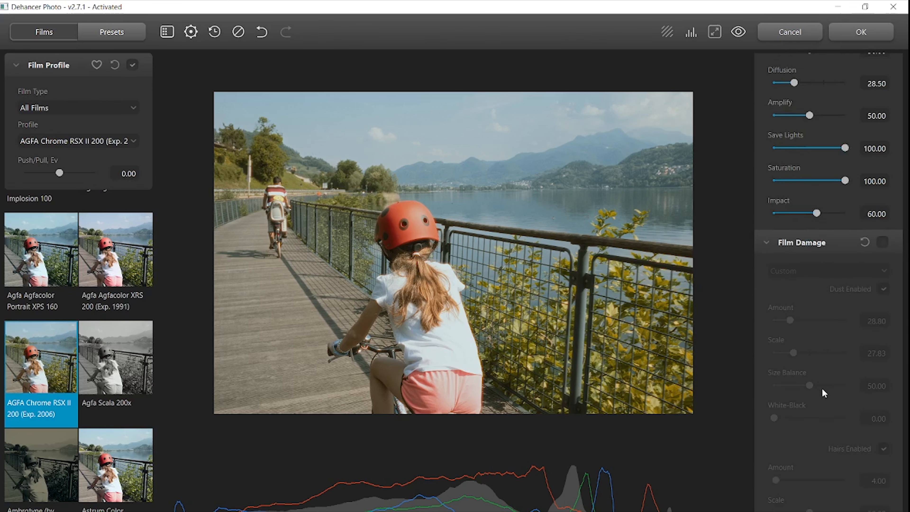
# Preview the Overscan tool, trying gate types Ultra Panavision 65mm 2.76:1 and Super 8mm 1.33:1
pyautogui.scroll(-10, 821, 342)
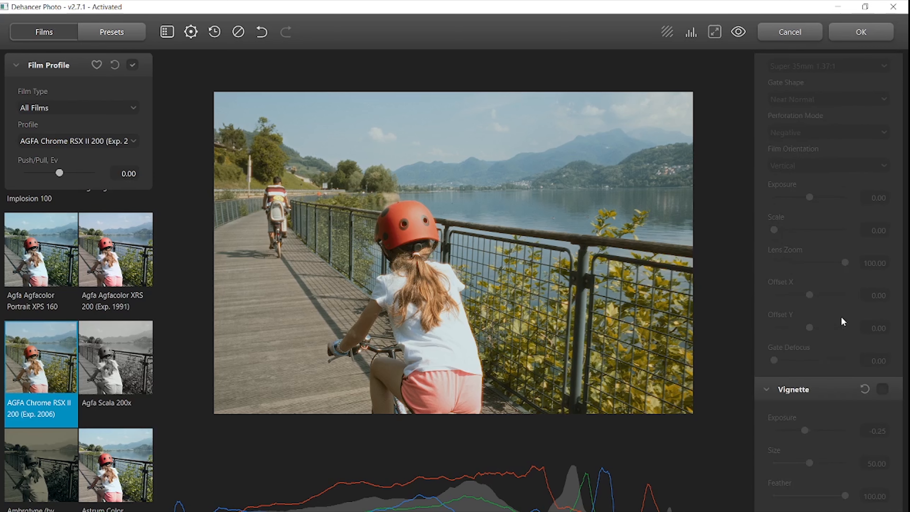
pyautogui.click(837, 241)
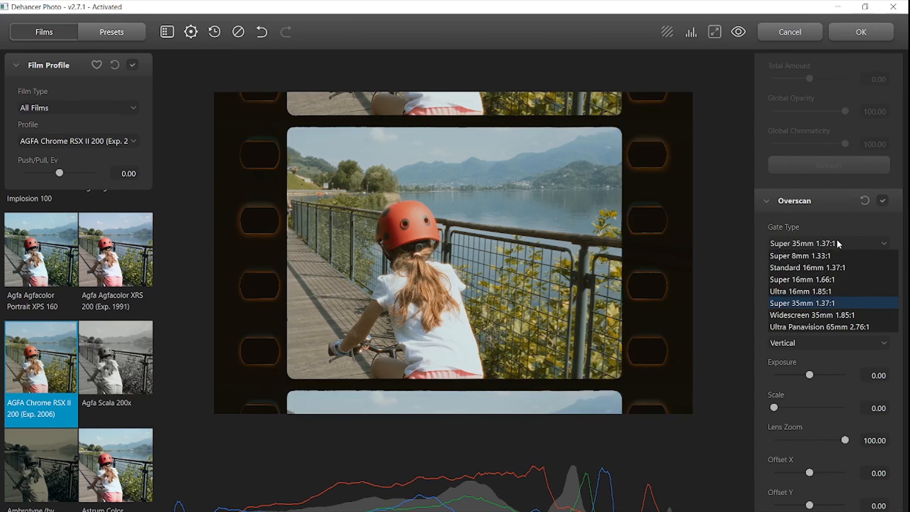
pyautogui.click(817, 324)
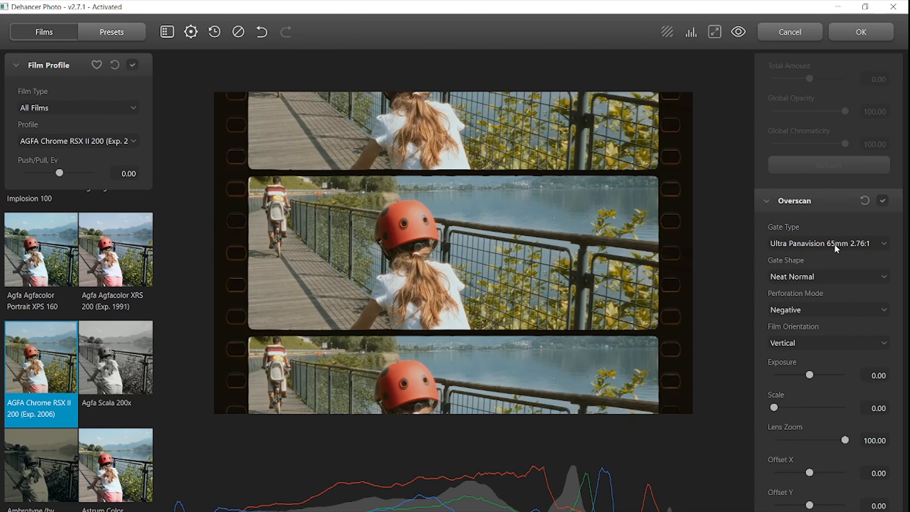
pyautogui.click(822, 309)
pyautogui.click(844, 276)
pyautogui.click(847, 247)
pyautogui.click(812, 343)
pyautogui.click(815, 244)
pyautogui.click(812, 257)
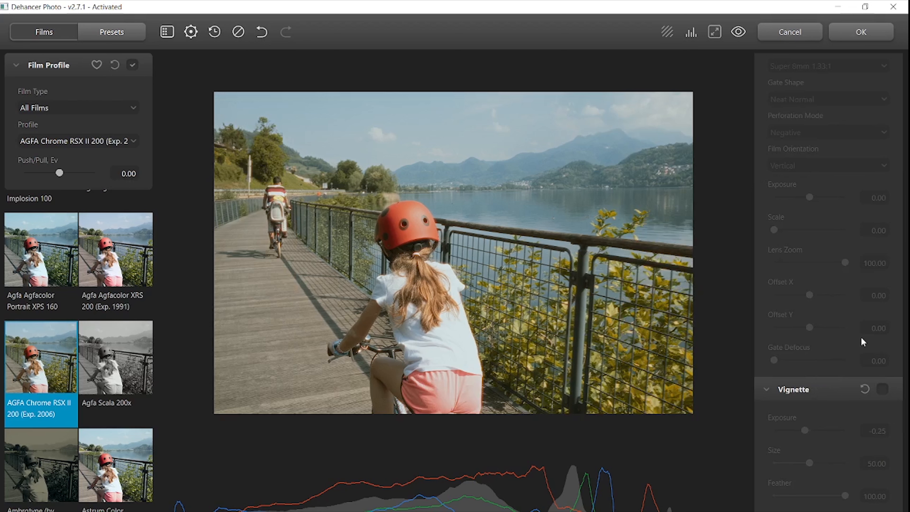
# Enable the Vignette tool and set Size to 28.50 and Feather to 85.17
pyautogui.click(885, 389)
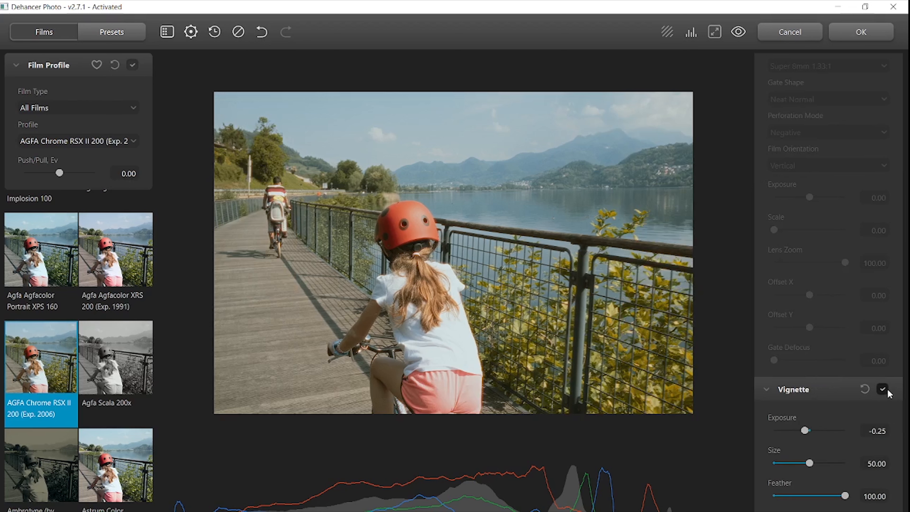
pyautogui.moveTo(809, 463); pyautogui.dragTo(795, 463)
pyautogui.click(774, 497)
pyautogui.moveTo(775, 498); pyautogui.dragTo(835, 499)
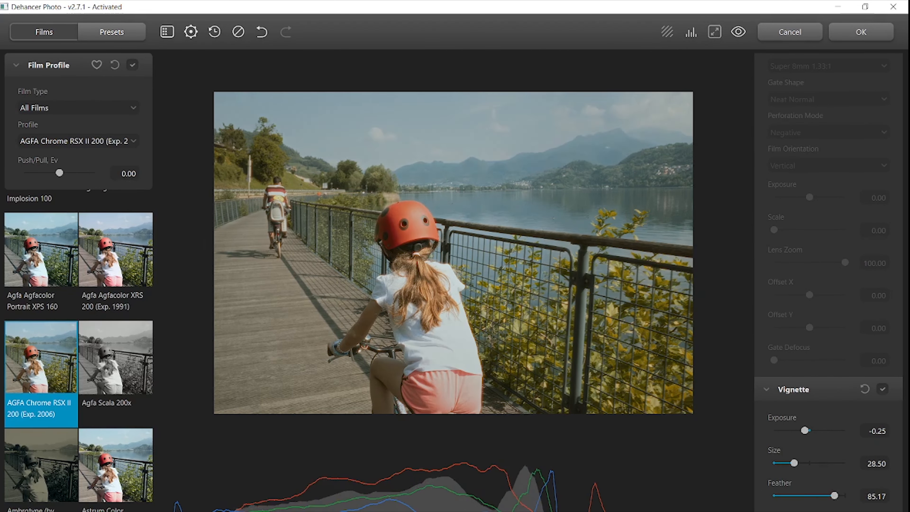
# Compare the edited photo with the original by toggling the before/after preview
pyautogui.scroll(-10, 802, 355)
pyautogui.scroll(8, 803, 355)
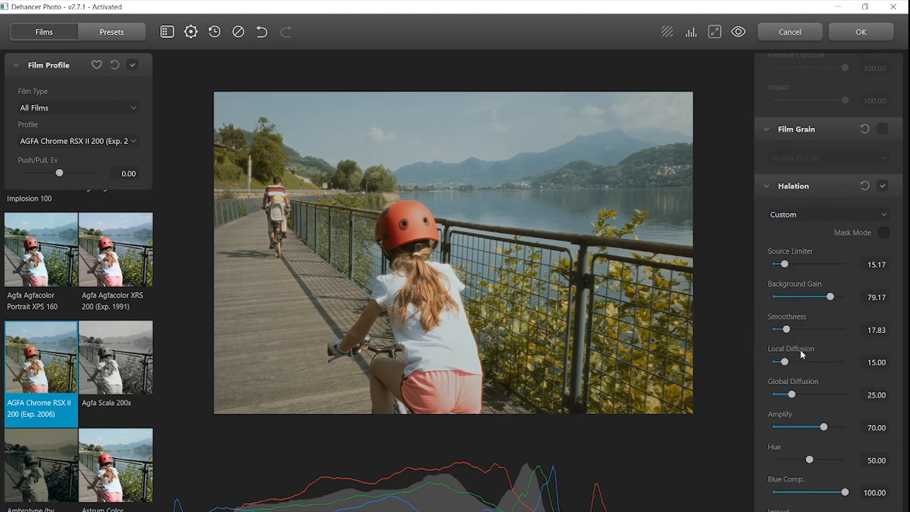
pyautogui.click(739, 33)
pyautogui.click(739, 33)
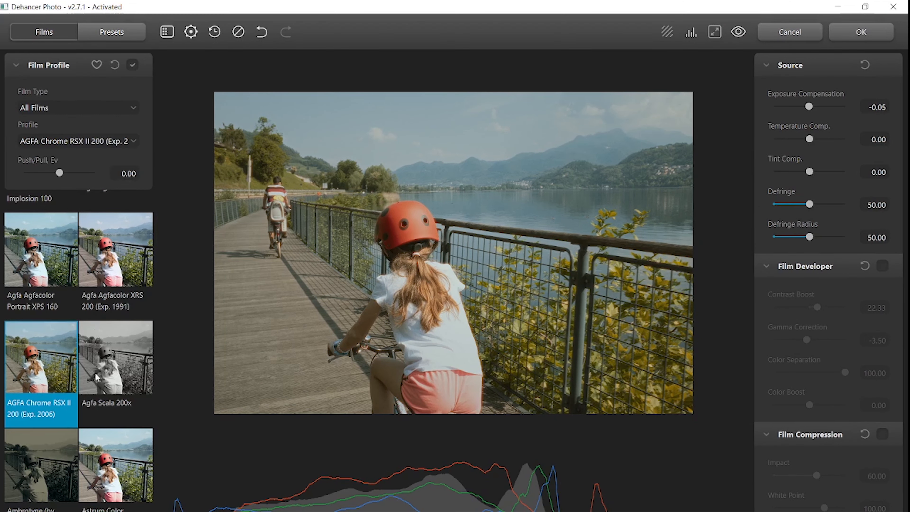
# Browse through the film profile thumbnails
pyautogui.scroll(-3, 116, 459)
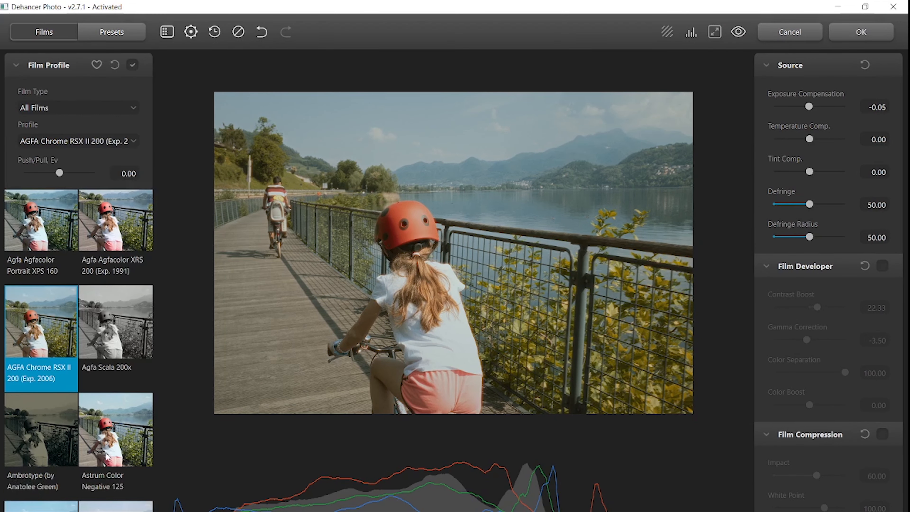
pyautogui.scroll(2, 112, 408)
pyautogui.scroll(3, 111, 407)
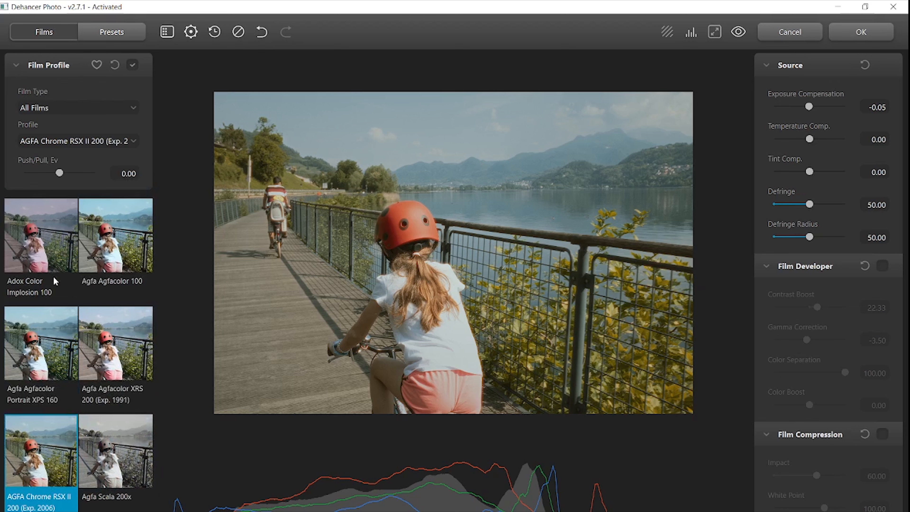
pyautogui.scroll(-2, 101, 334)
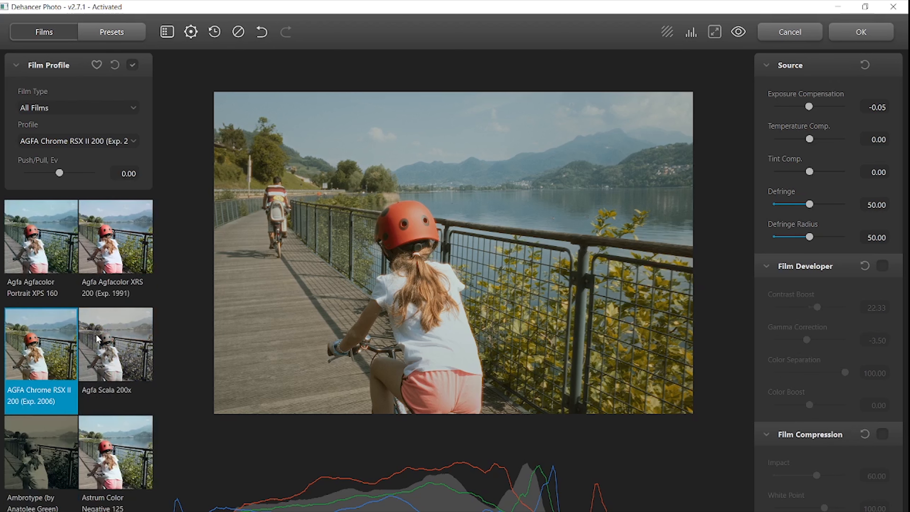
pyautogui.scroll(-4, 97, 338)
pyautogui.scroll(-10, 97, 338)
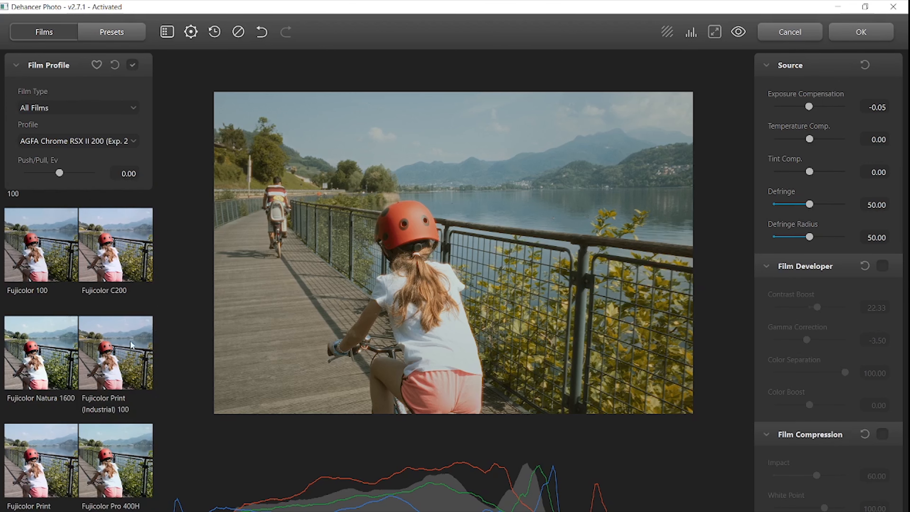
pyautogui.scroll(-1, 142, 412)
pyautogui.scroll(-3, 118, 444)
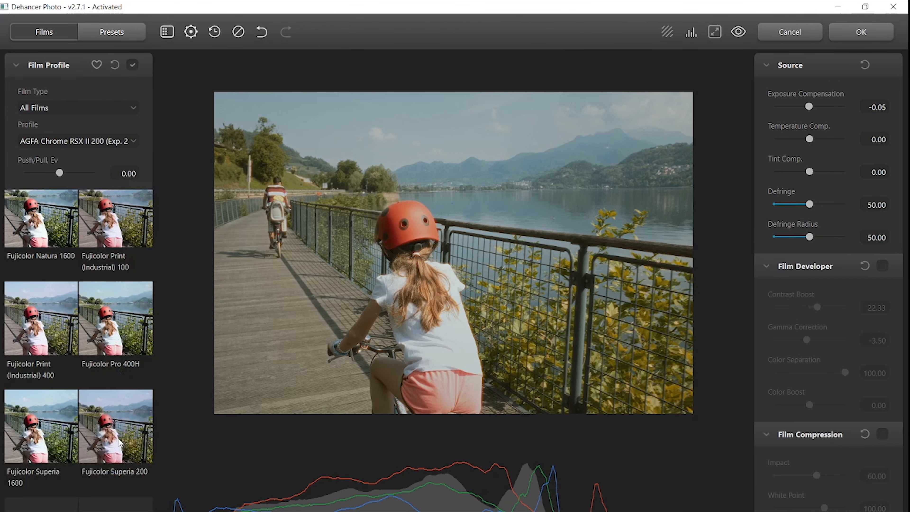
pyautogui.scroll(-8, 93, 431)
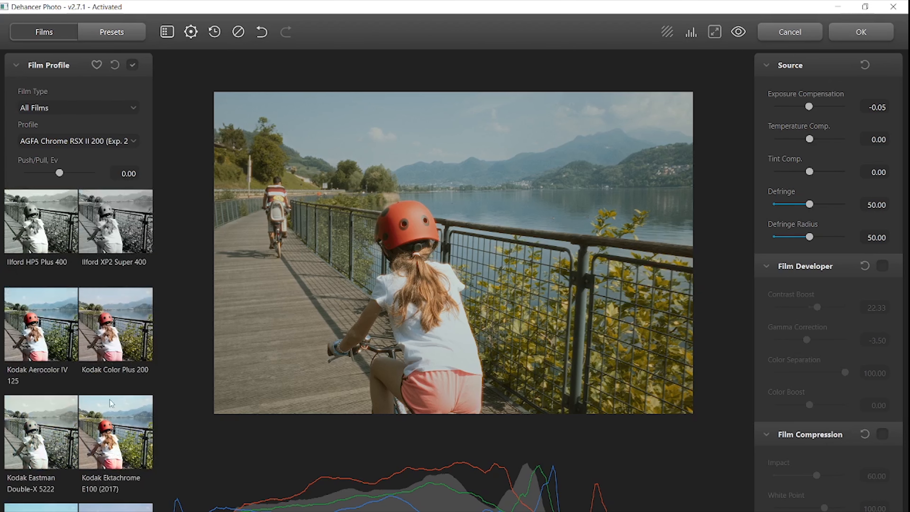
pyautogui.scroll(-5, 112, 423)
pyautogui.scroll(-10, 107, 403)
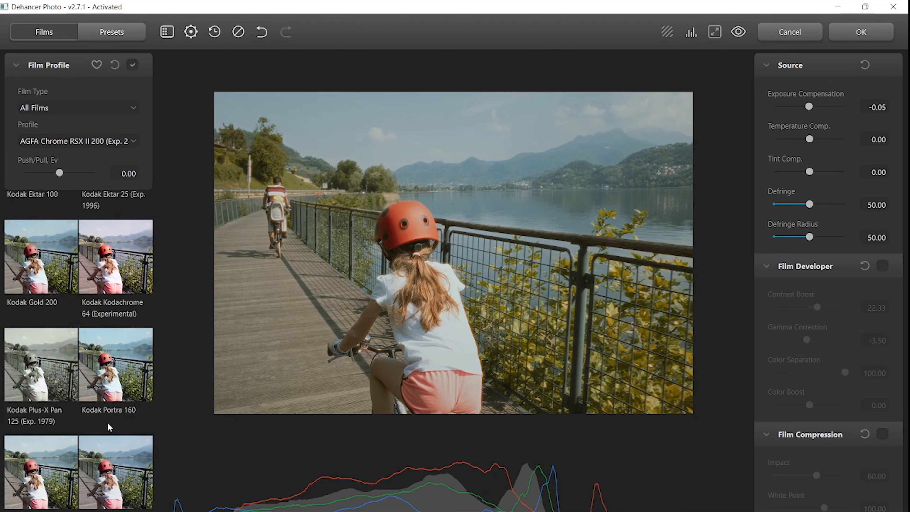
pyautogui.scroll(-10, 114, 387)
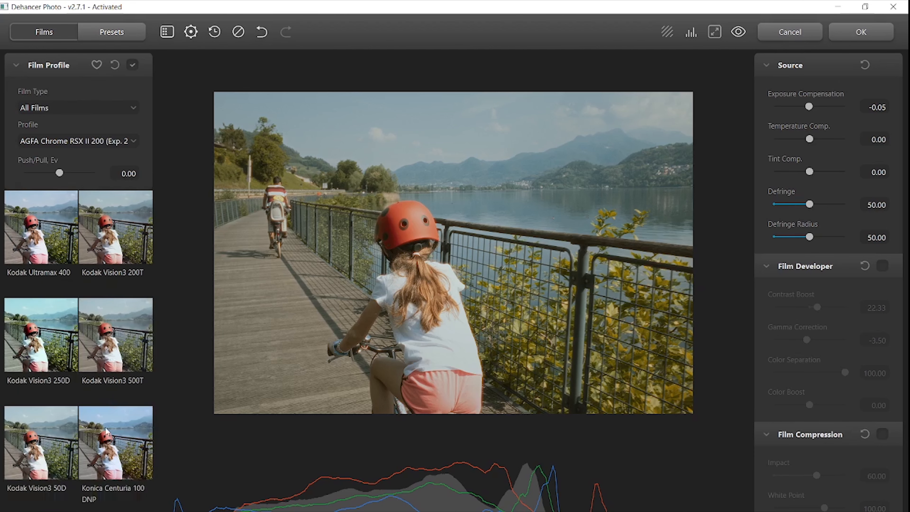
pyautogui.scroll(8, 108, 430)
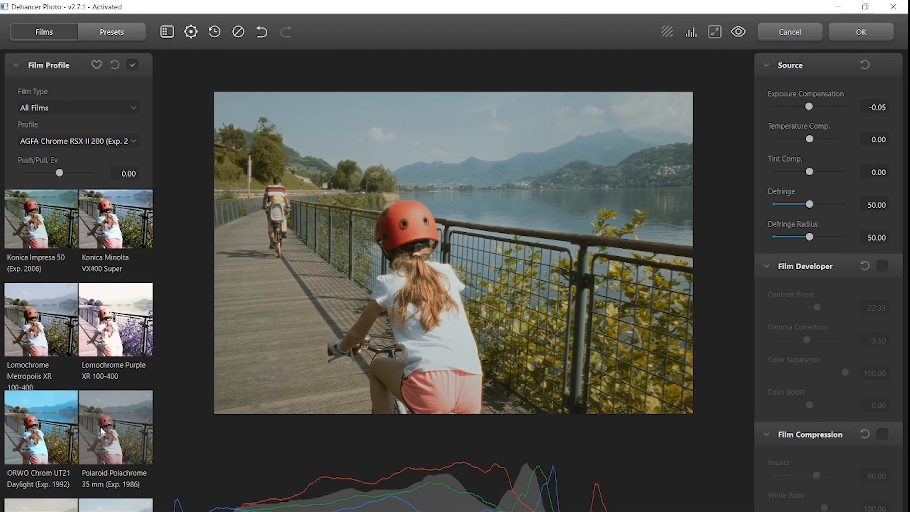
# Apply the Dehancer result to the photo and raise its Contrast to +14 in Lightroom
pyautogui.moveTo(60, 173); pyautogui.dragTo(59, 173)
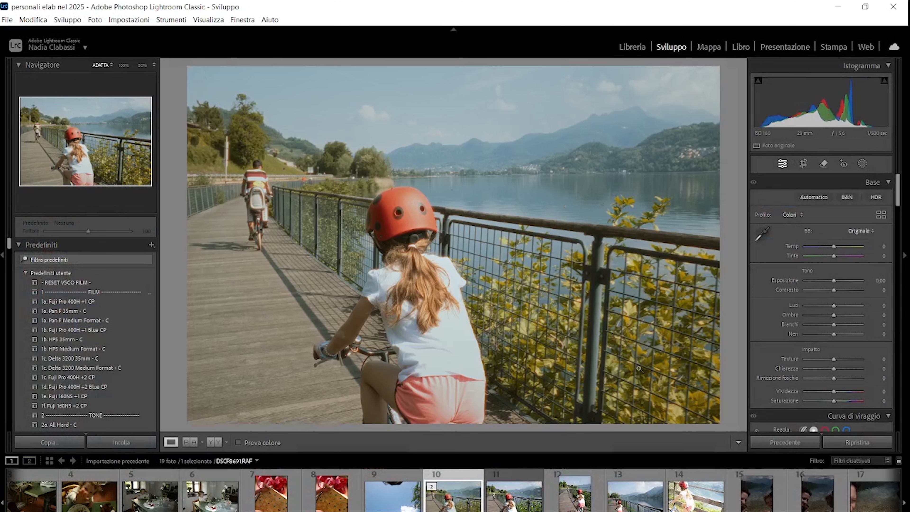
pyautogui.moveTo(834, 289); pyautogui.dragTo(839, 289)
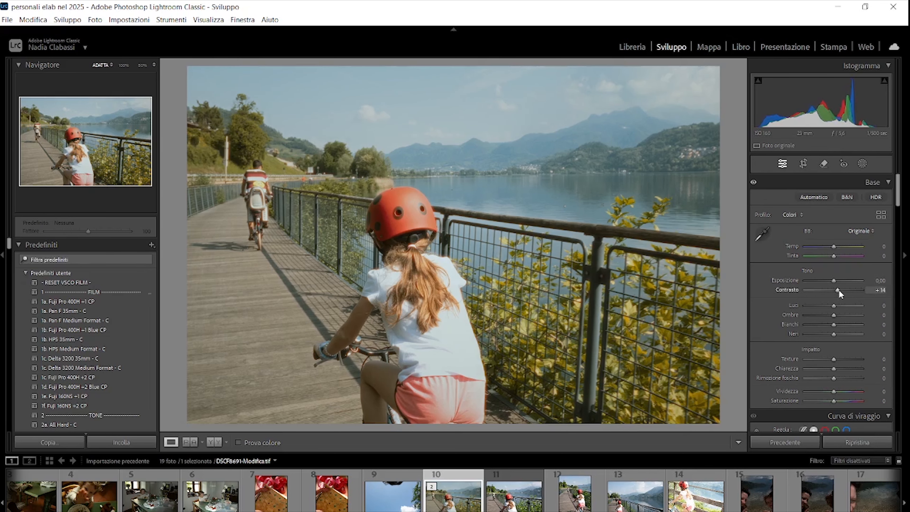